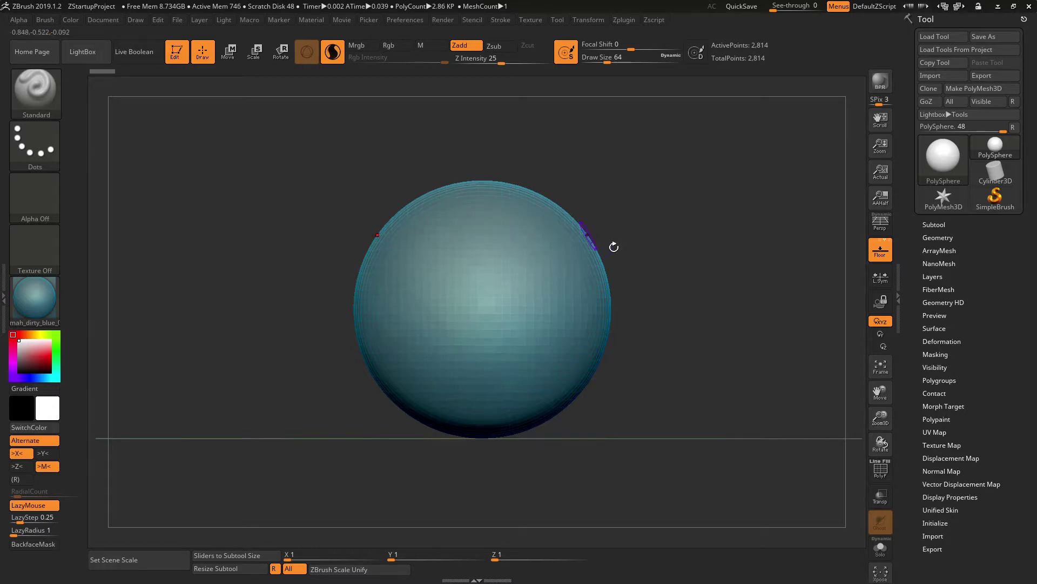
- Append a Cube3D mesh as the second subtool, PM3D_Cube3D1, enclosing the PolySphere
drag(768, 291, 767, 300)
shift+drag(681, 331, 687, 331)
mouse_move(741, 296)
mouse_down()
mouse_move(748, 303)
mouse_move(728, 295)
mouse_up()
drag(728, 295, 750, 290)
click(966, 227)
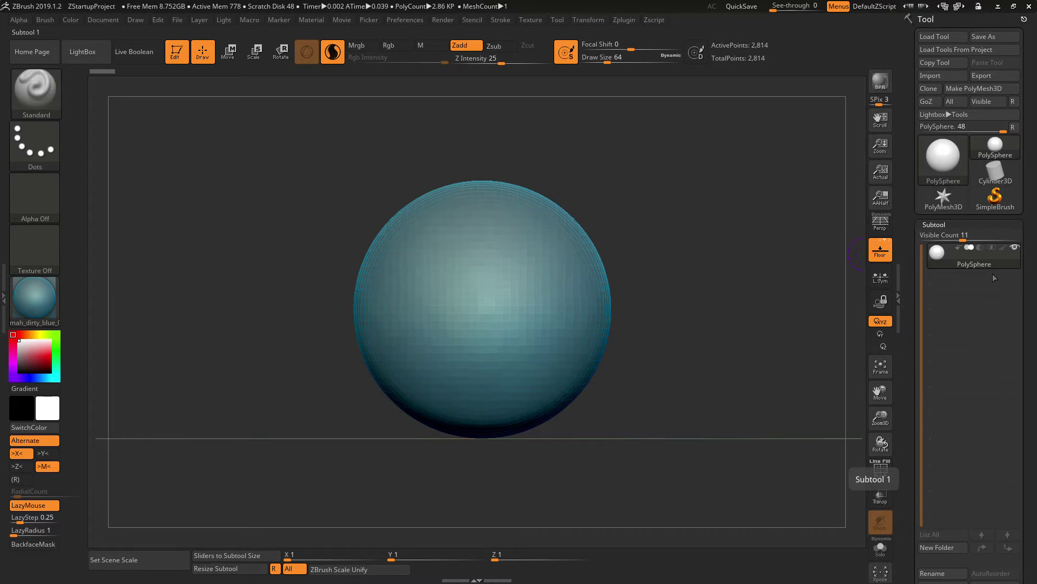
drag(1033, 328, 1031, 257)
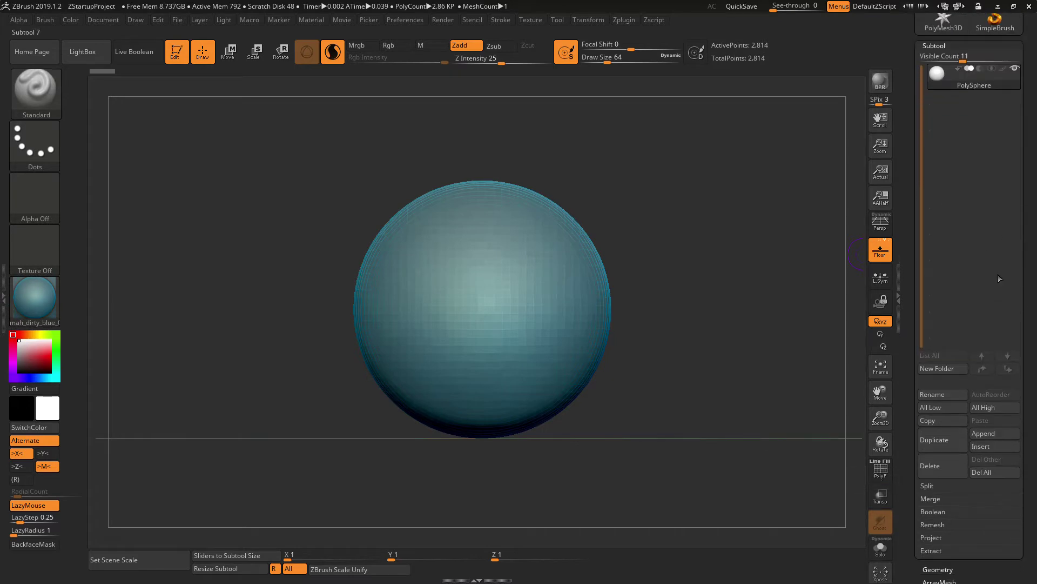
click(995, 434)
click(996, 433)
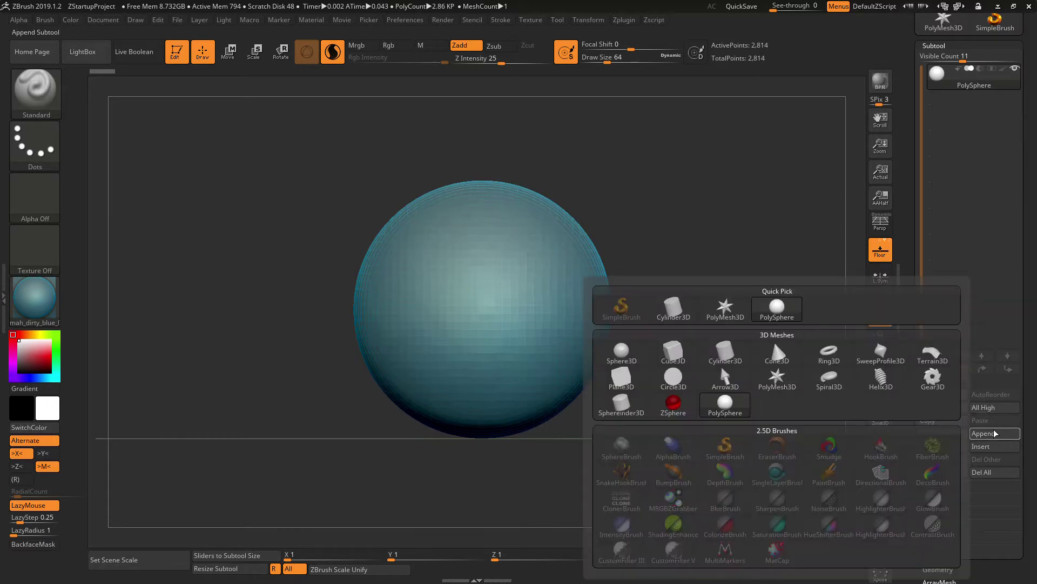
click(987, 433)
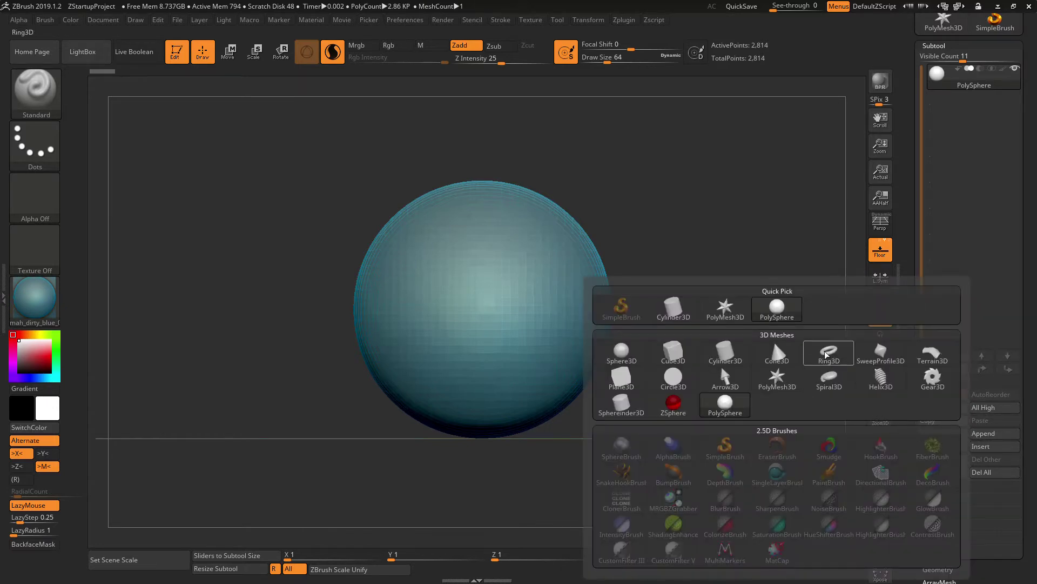
click(686, 353)
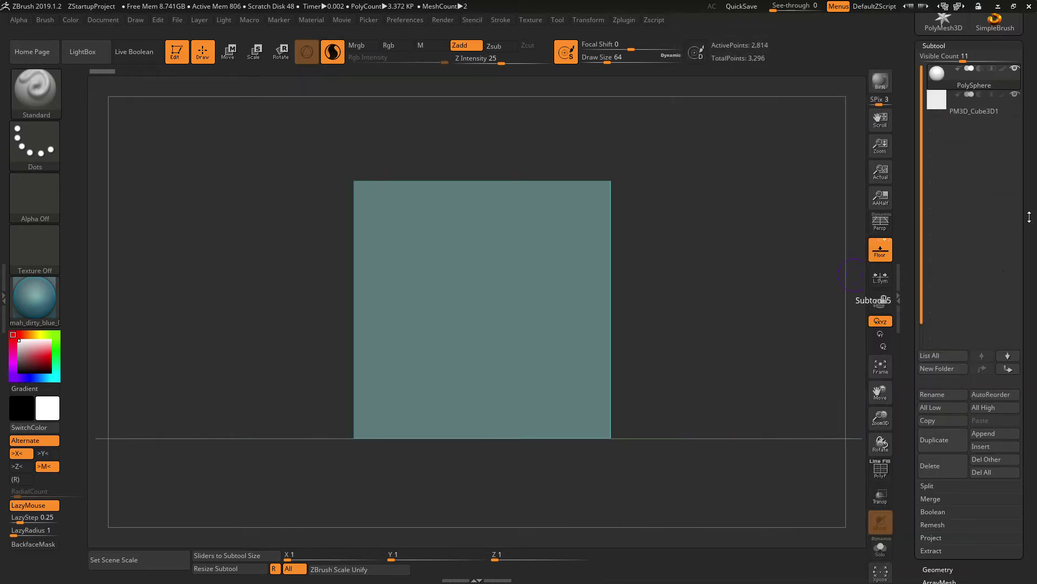
- Move the PolySphere forward along its Z axis with the Move gizmo
drag(1034, 116, 1035, 229)
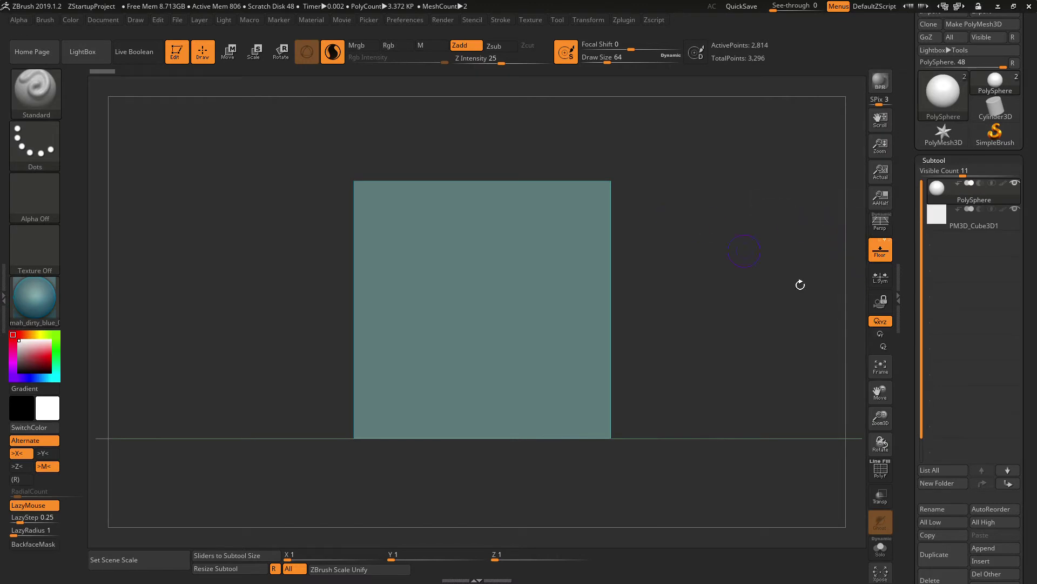
drag(812, 313, 745, 292)
key(w)
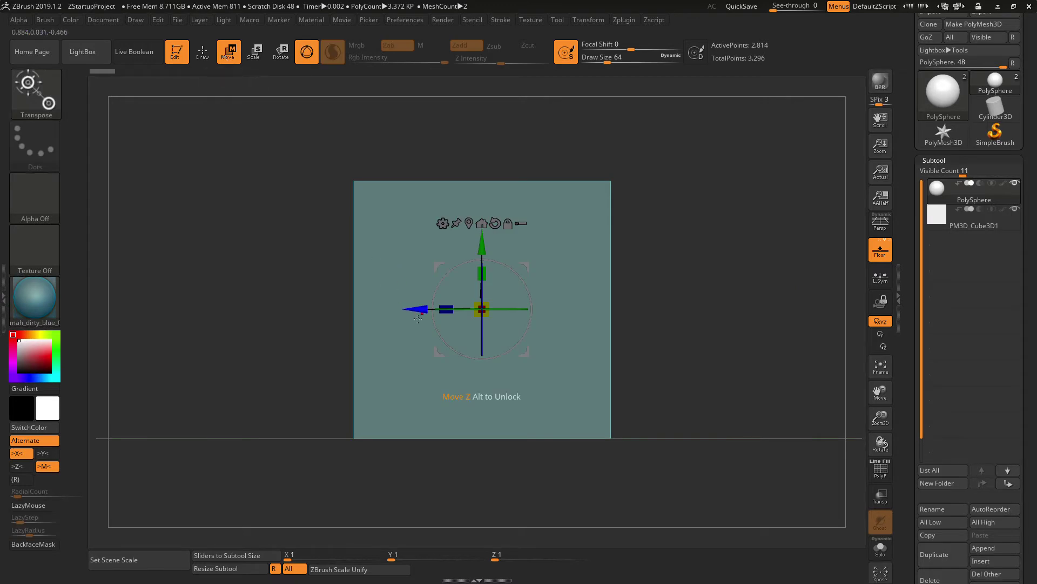
drag(418, 319, 288, 314)
drag(690, 284, 749, 292)
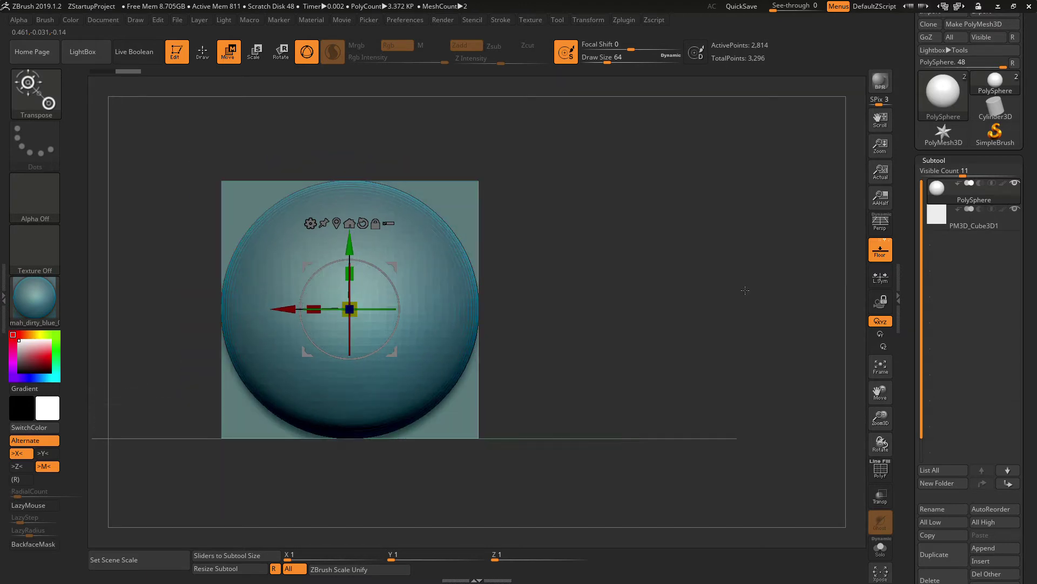
- Toggle the cube subtool's visibility and zoom in on the sphere and cube
mouse_move(1019, 211)
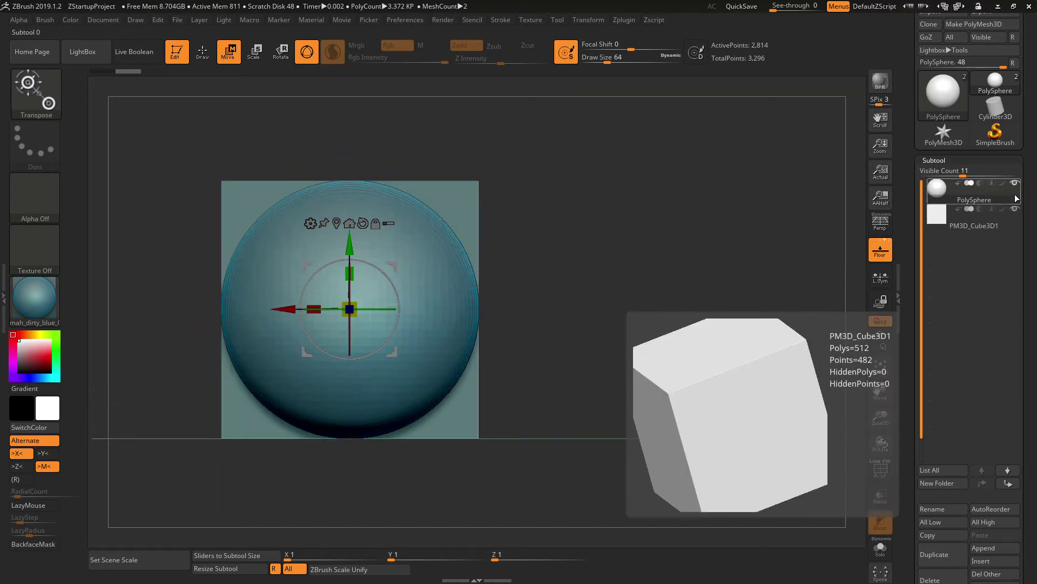
click(1016, 210)
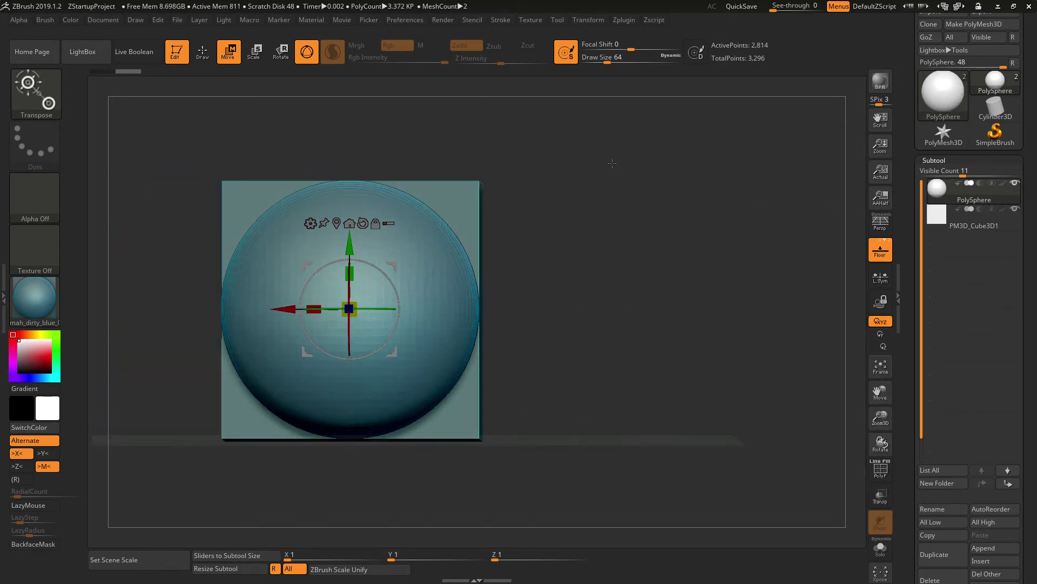
right_drag(882, 397, 908, 414)
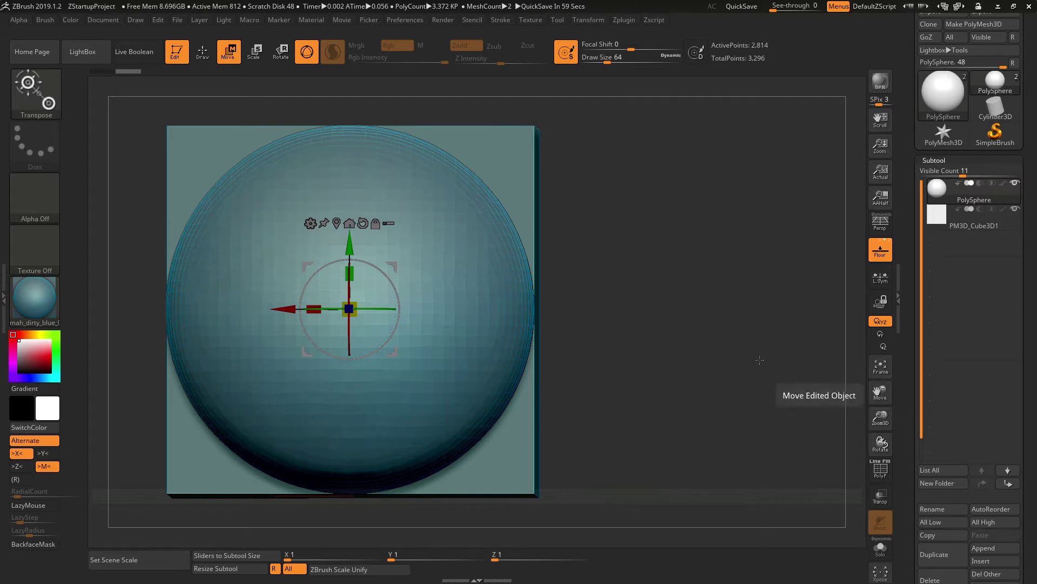
- Set the PolySphere to Subtract, move it below PM3D_Cube3D1, and select the cube
shift+click(744, 339)
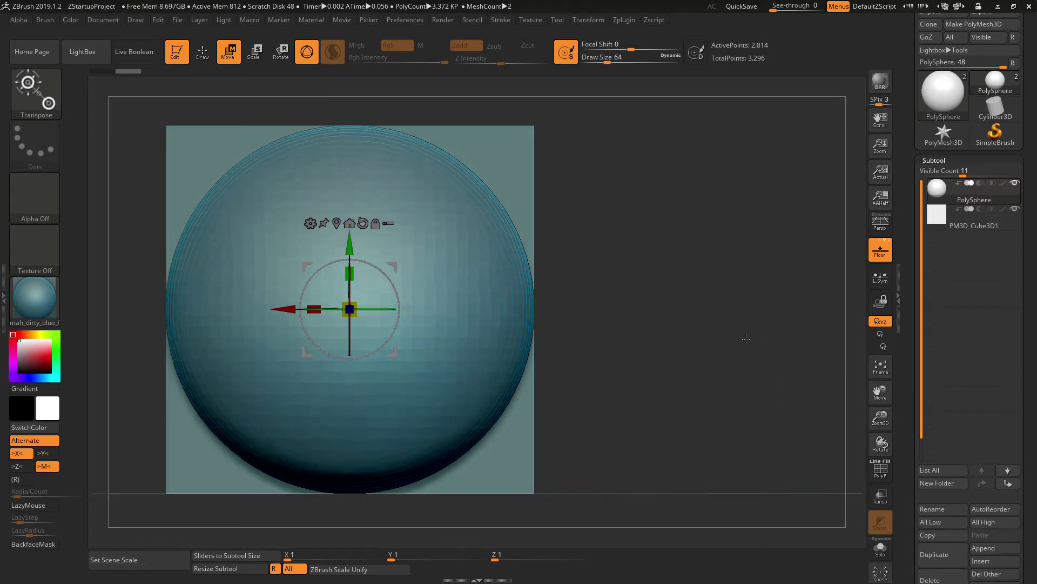
mouse_move(973, 217)
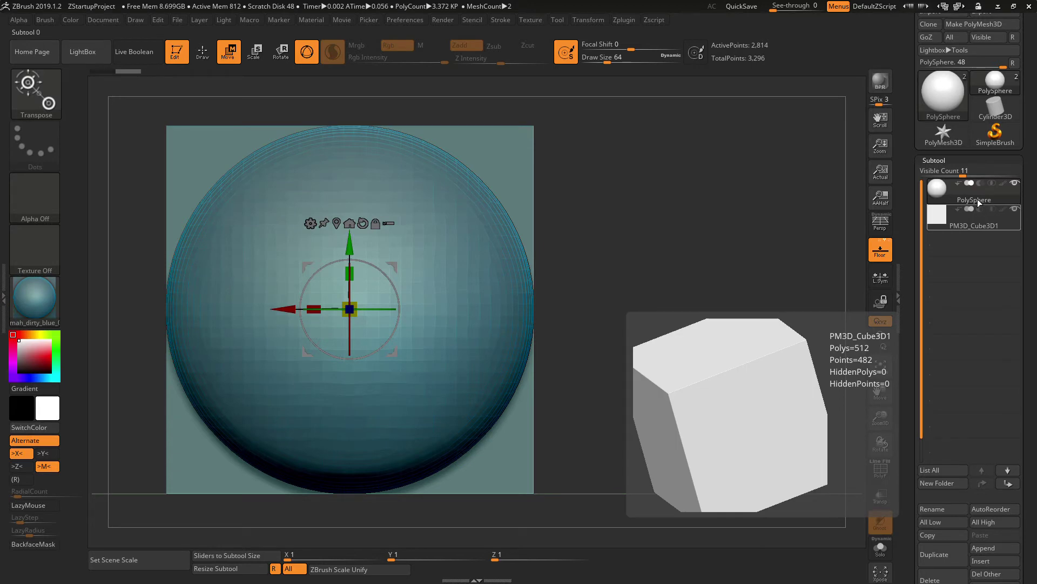
drag(750, 212, 789, 214)
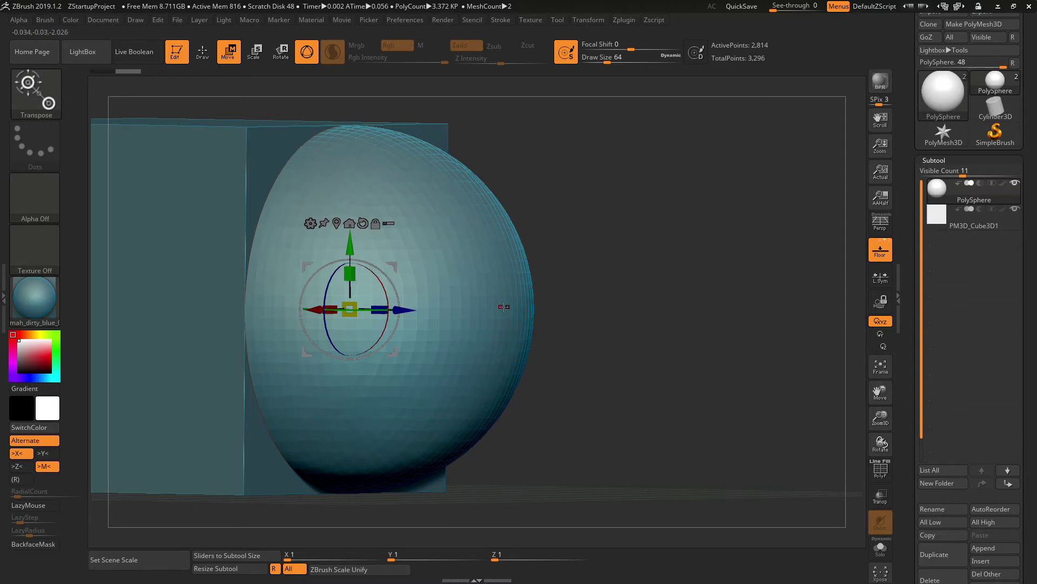
click(981, 184)
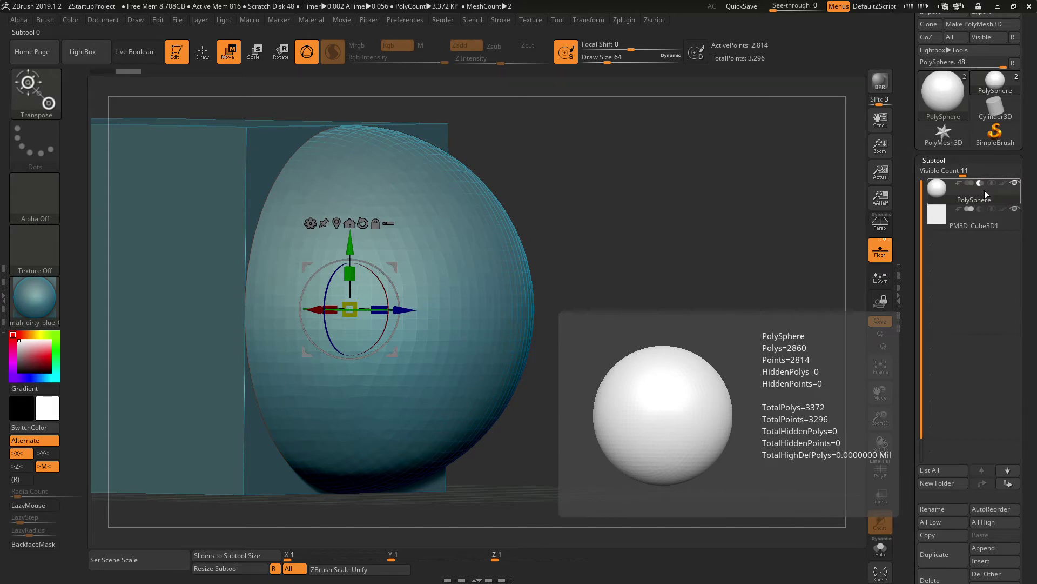
drag(1001, 194, 1010, 241)
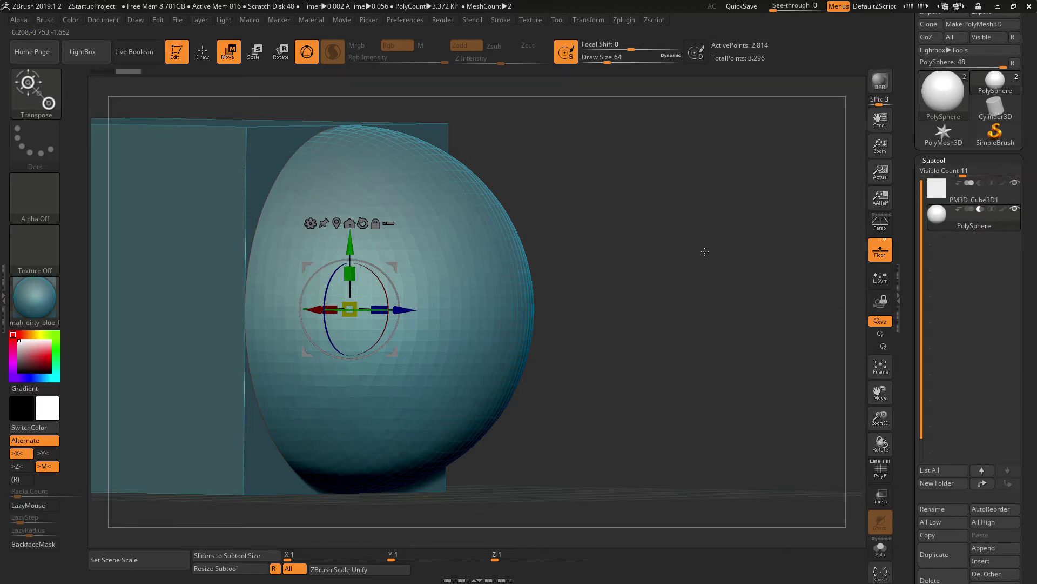
click(929, 194)
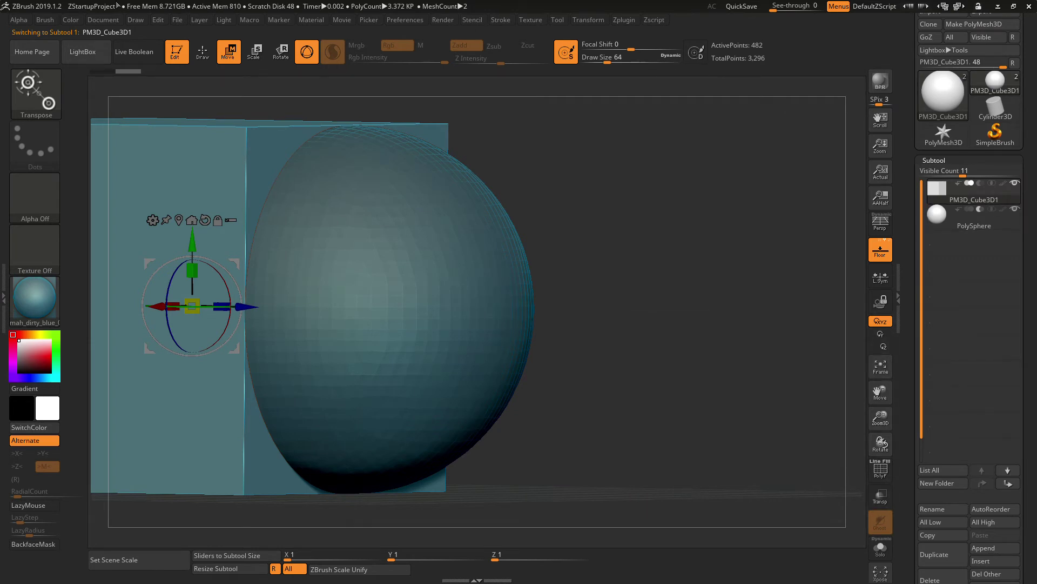
- Enable Live Boolean and inspect the rounded hollow the sphere cuts into the cube
click(143, 55)
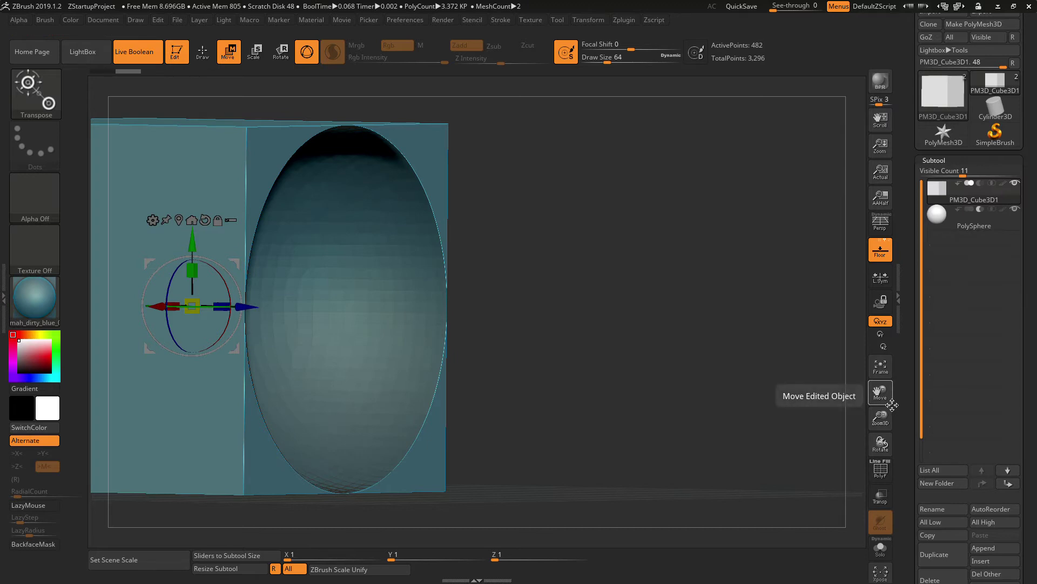
drag(891, 404, 751, 360)
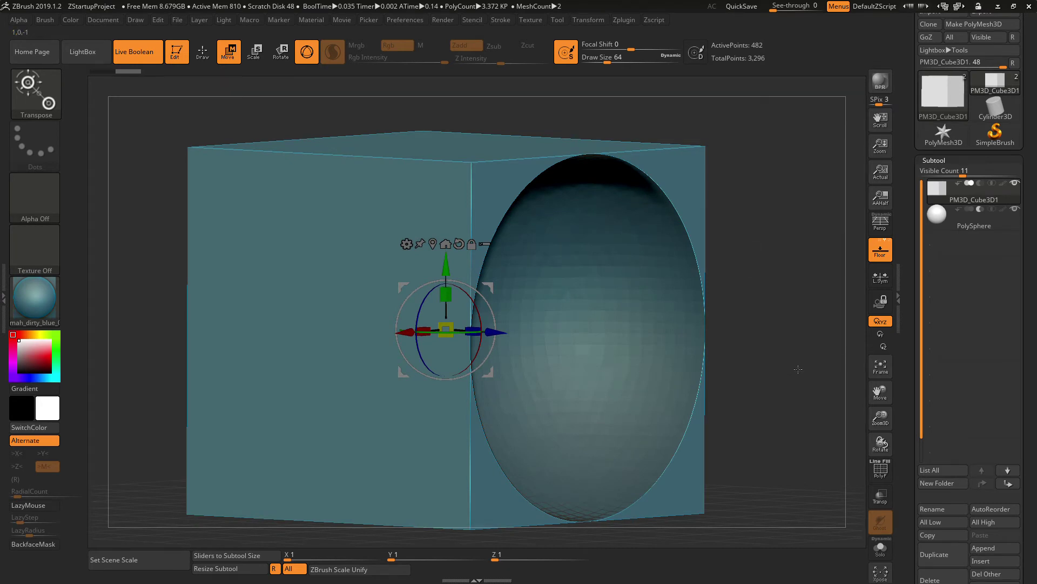
drag(799, 369, 793, 365)
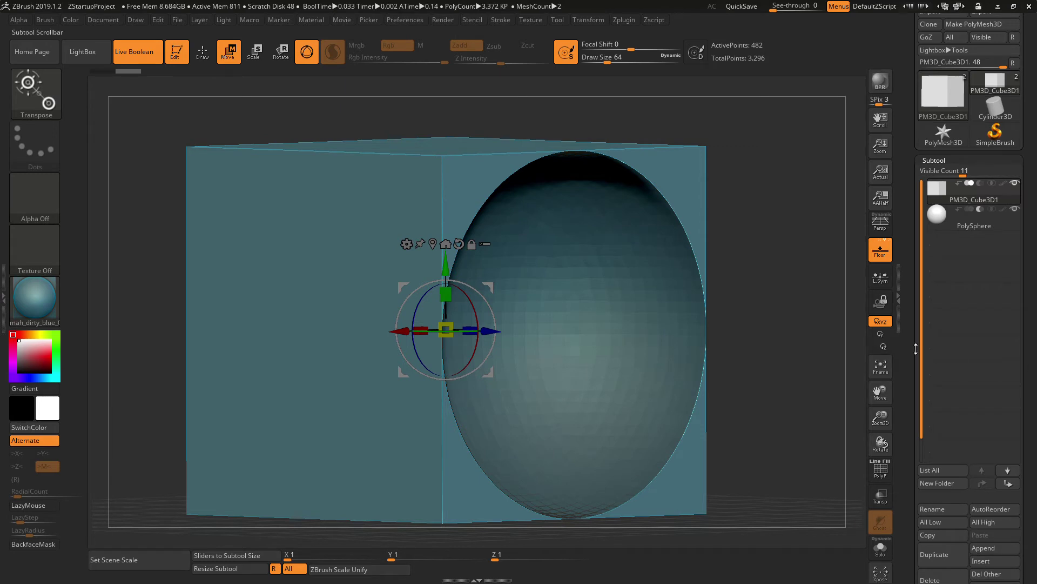
drag(606, 324, 672, 338)
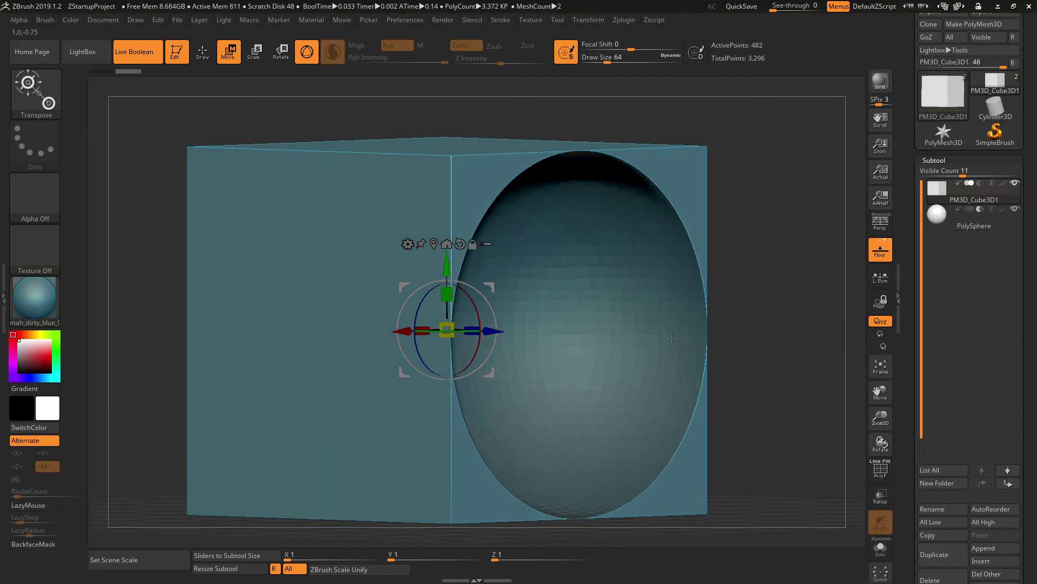
right_drag(672, 338, 695, 343)
drag(527, 339, 519, 339)
- Select the PolySphere and slide it along Z to centre the cavity in the cube's front face
click(955, 229)
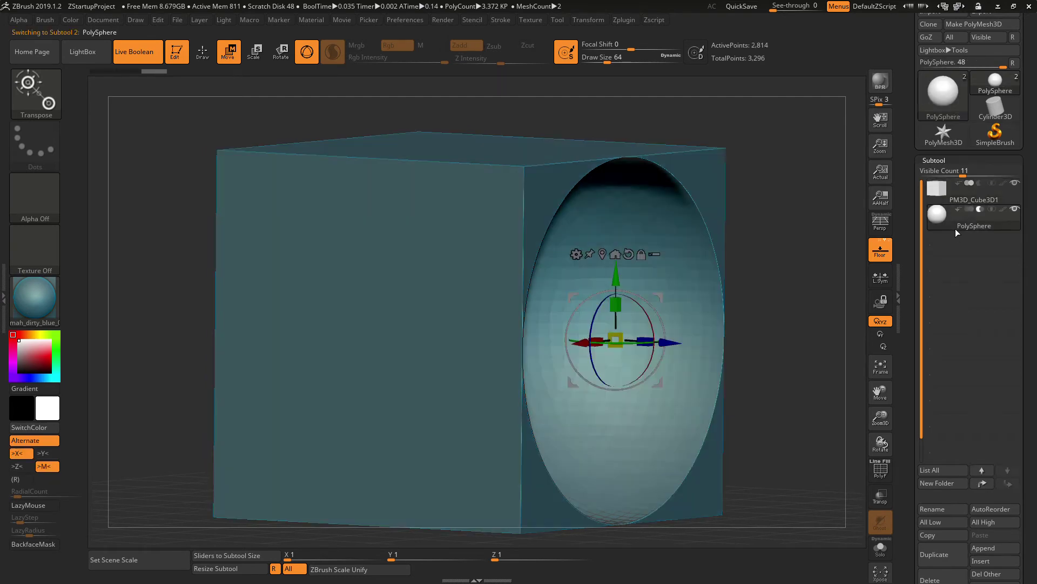
drag(677, 332, 750, 368)
right_drag(749, 368, 841, 360)
right_drag(778, 350, 726, 348)
drag(726, 347, 752, 350)
right_drag(752, 350, 696, 345)
drag(696, 344, 867, 292)
shift+drag(808, 144, 767, 151)
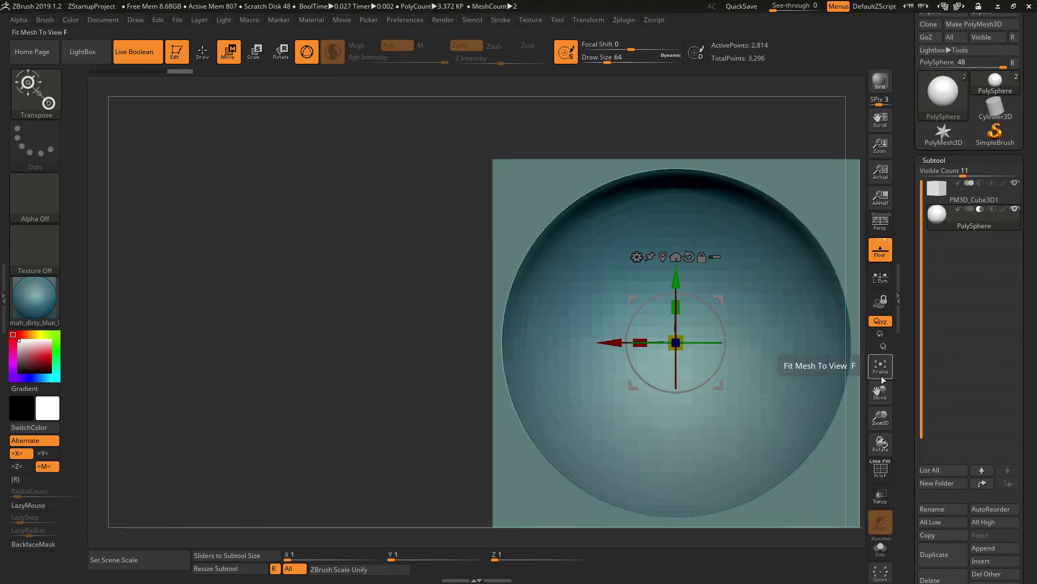
drag(886, 396, 835, 369)
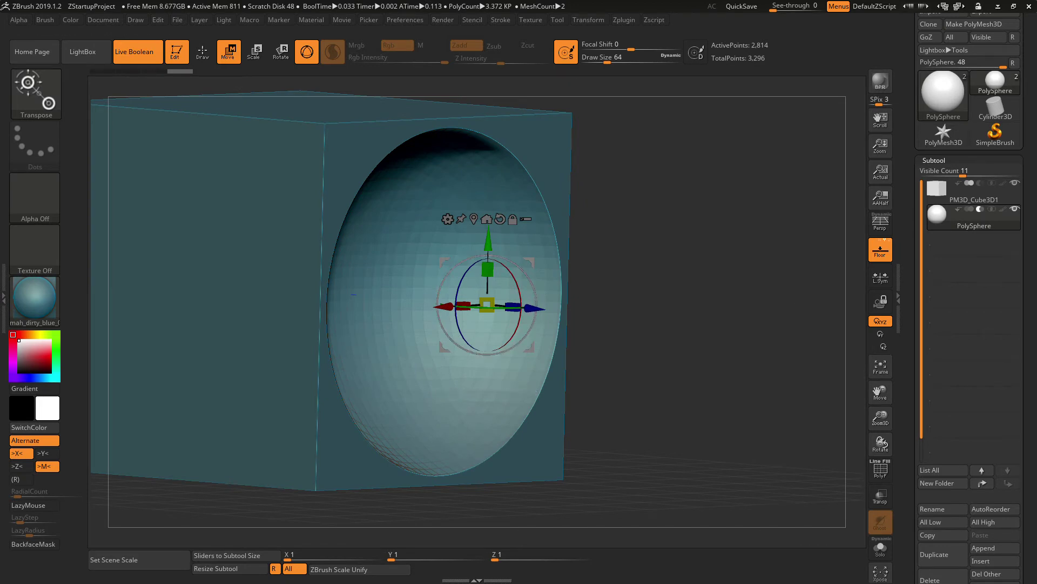
scroll(1036, 361, down, 10)
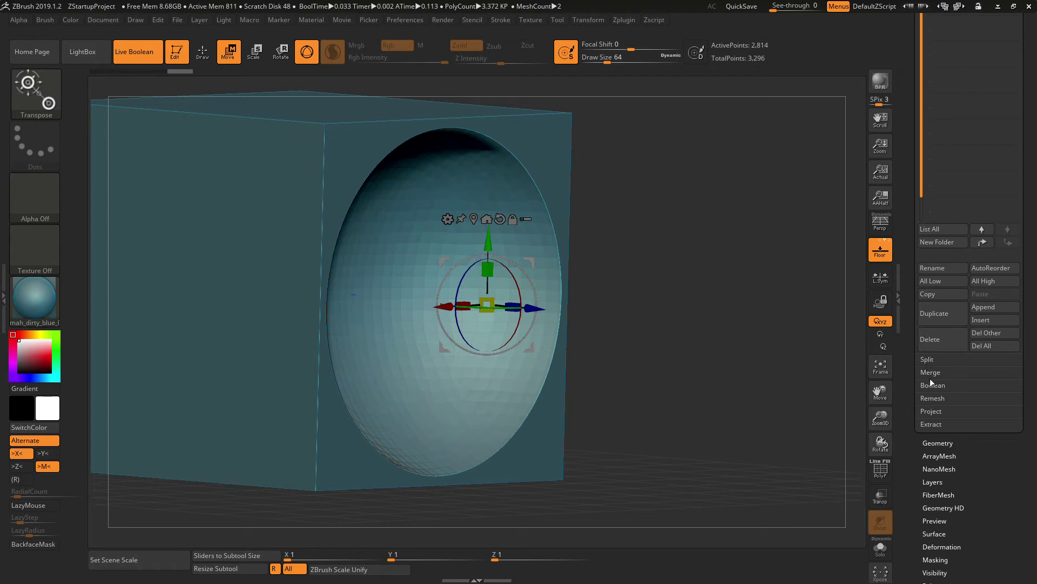
- Expand the Boolean options and toggle Live Boolean off and back on to check the sphere
click(932, 385)
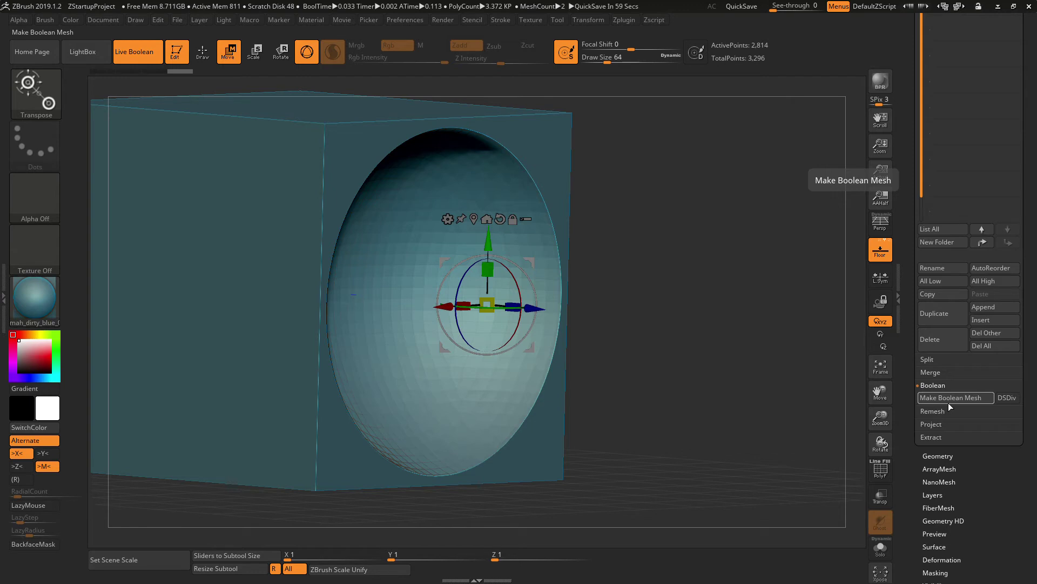
click(140, 52)
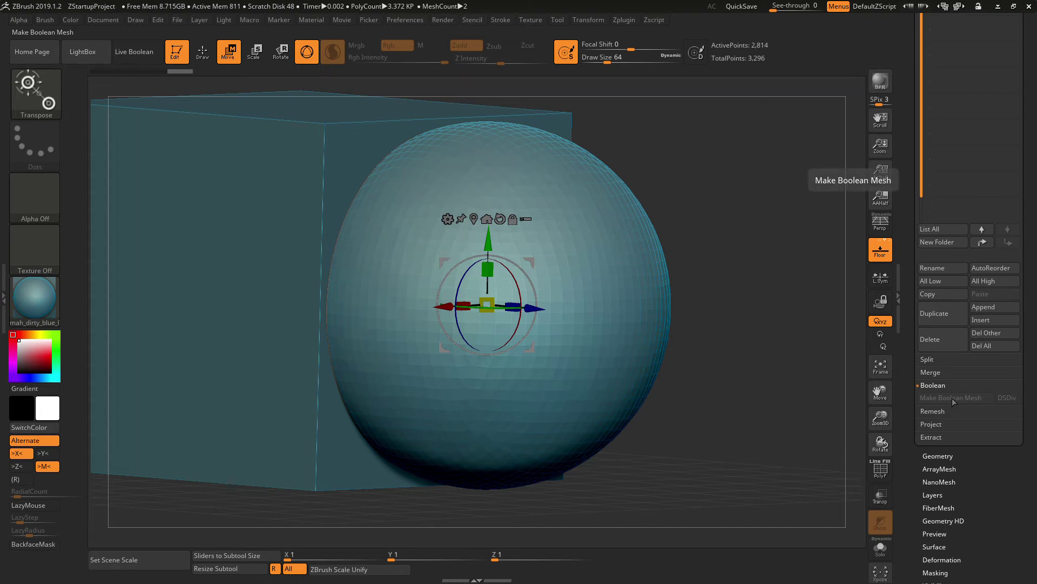
click(135, 52)
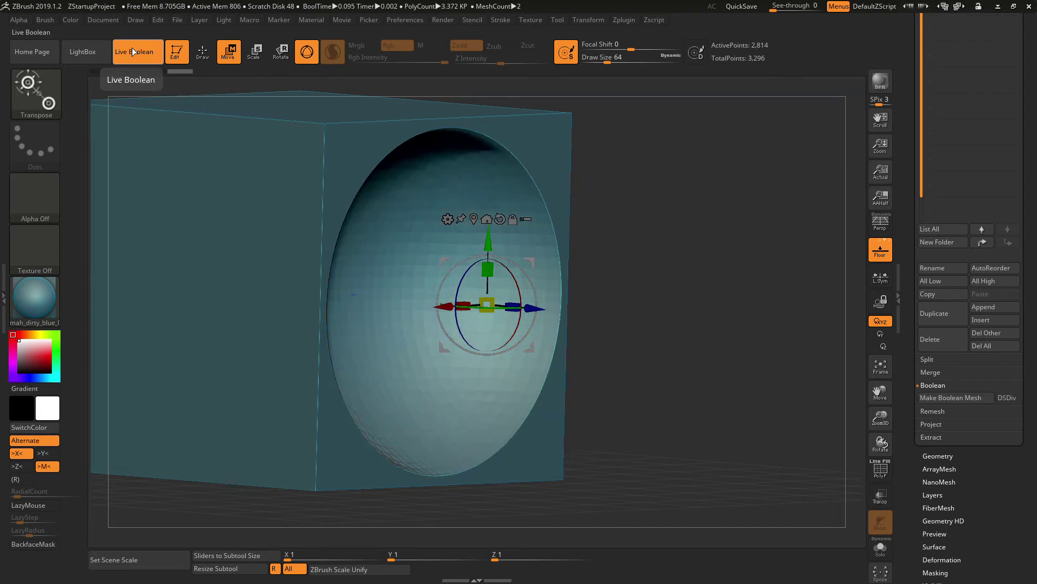
- Run Make Boolean Mesh and append the baked result as subtool UMesh_PM3D_Cube3D2
click(971, 398)
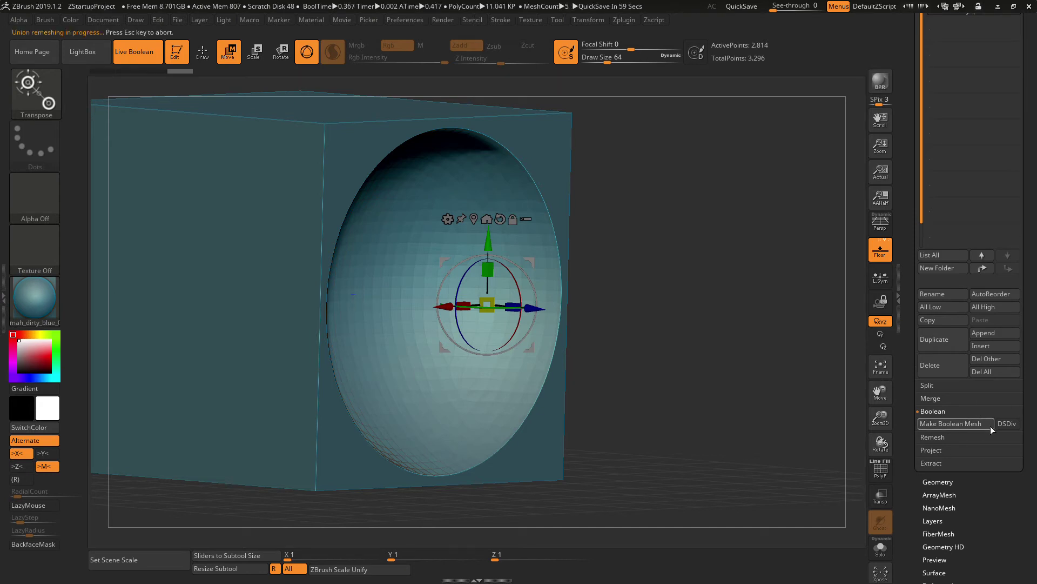
drag(1032, 378, 1032, 418)
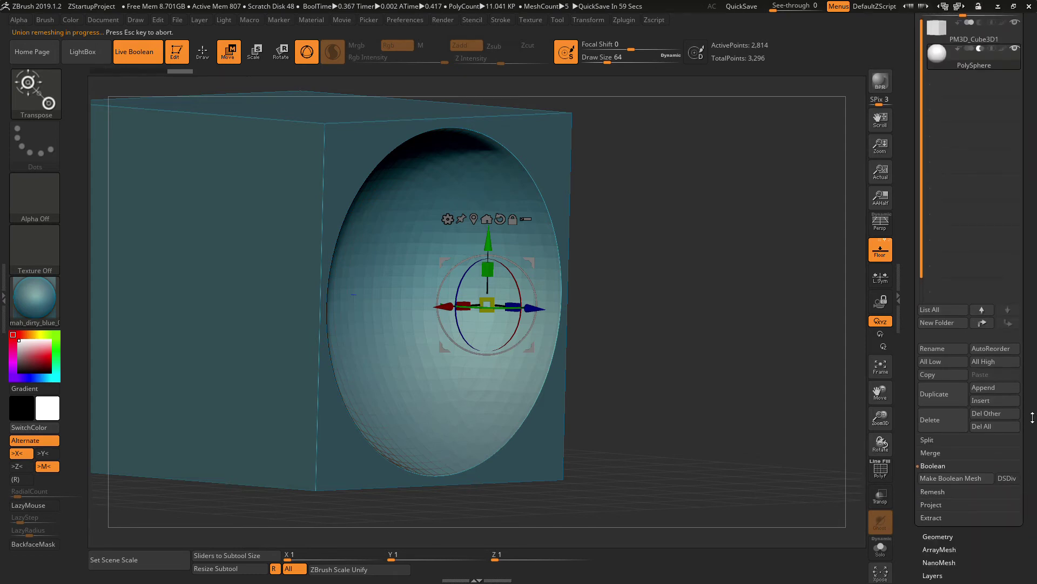
click(1006, 388)
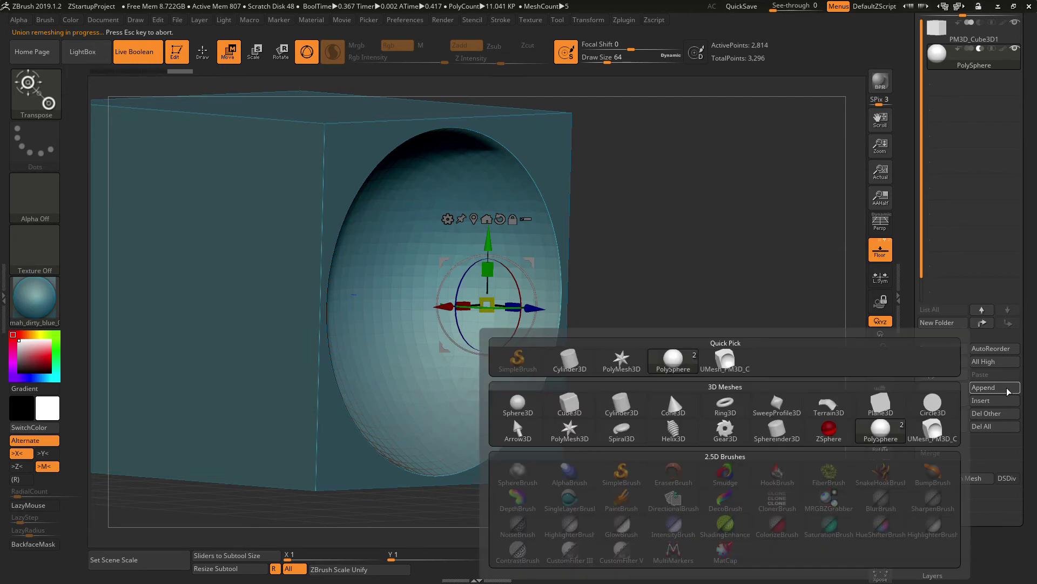
mouse_move(931, 430)
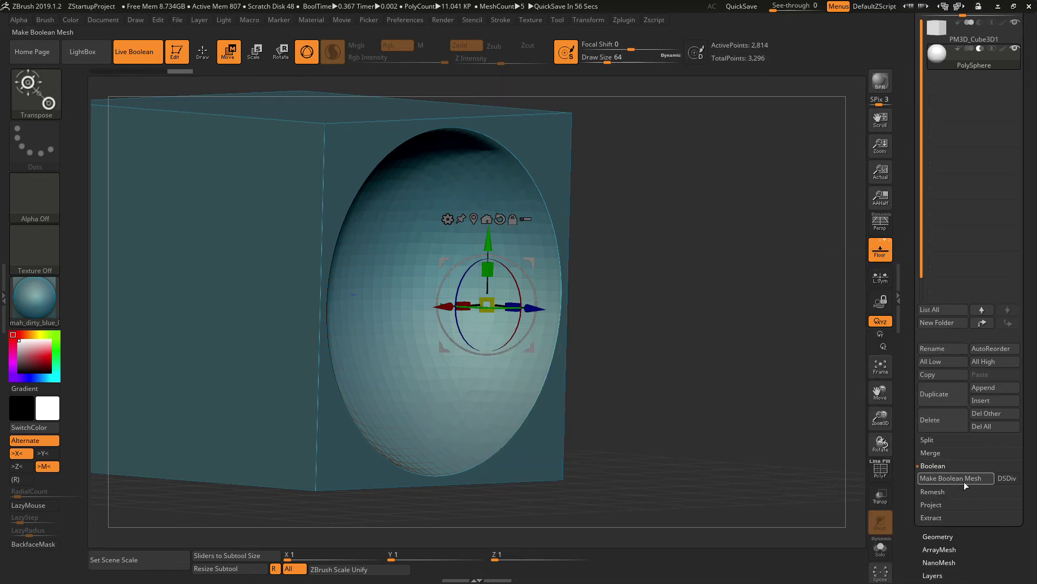
click(991, 389)
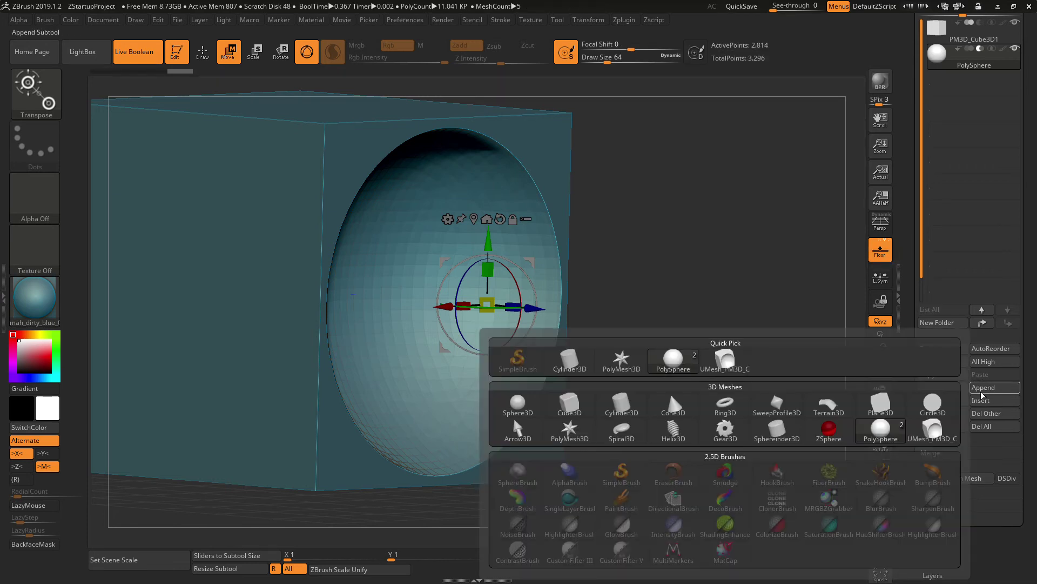
click(931, 431)
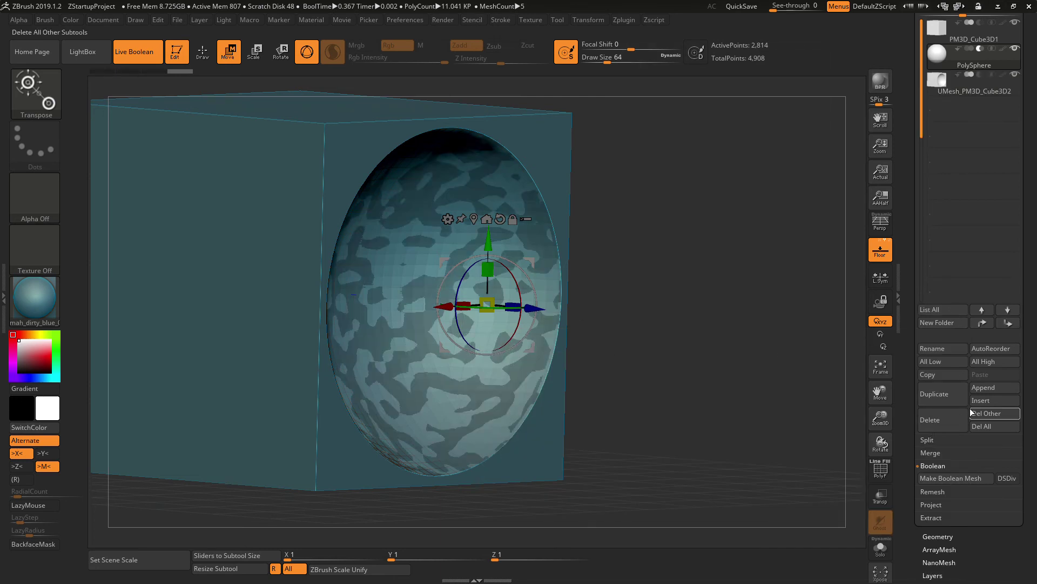
- Check each subtool, then hide PolySphere and PM3D_Cube3D1 so only UMesh_PM3D_Cube3D2 shows
scroll(994, 290, up, 5)
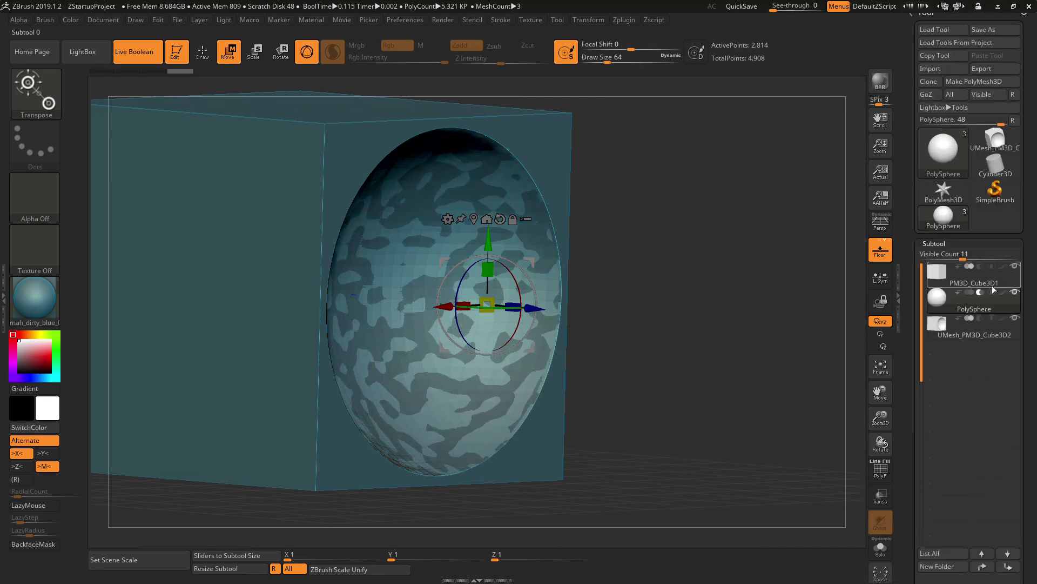
click(993, 292)
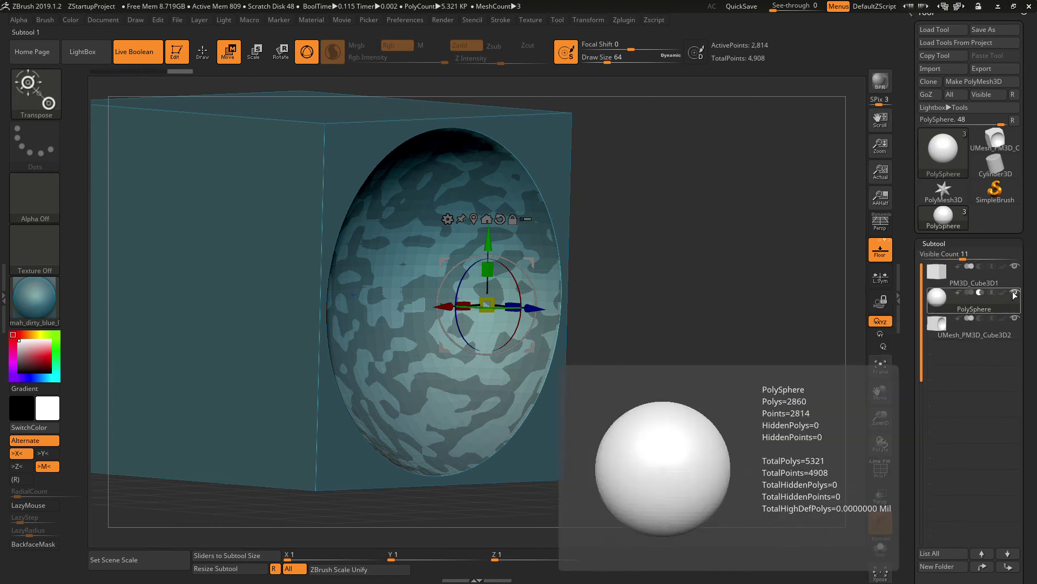
click(1016, 270)
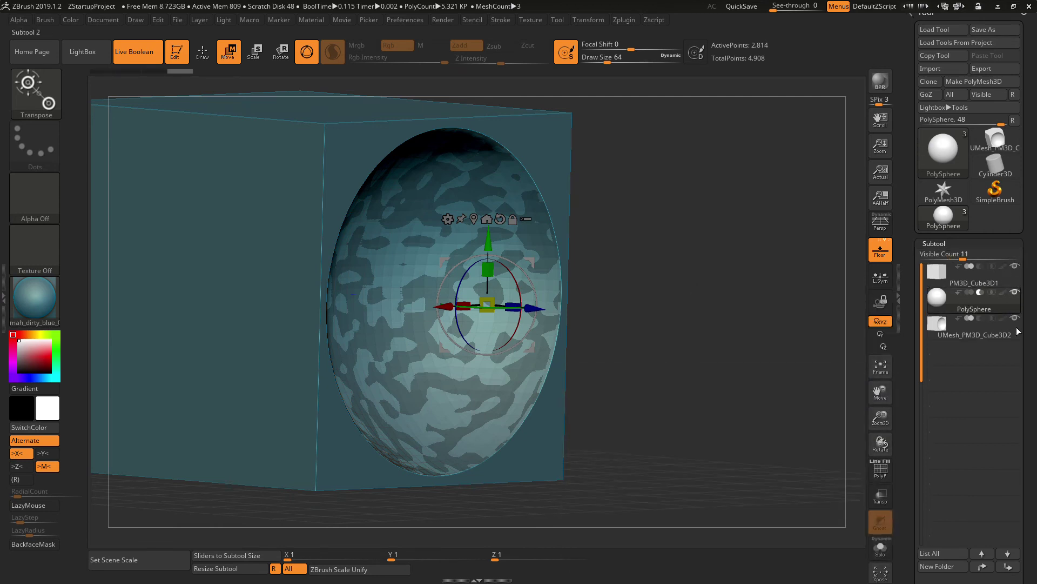
click(972, 331)
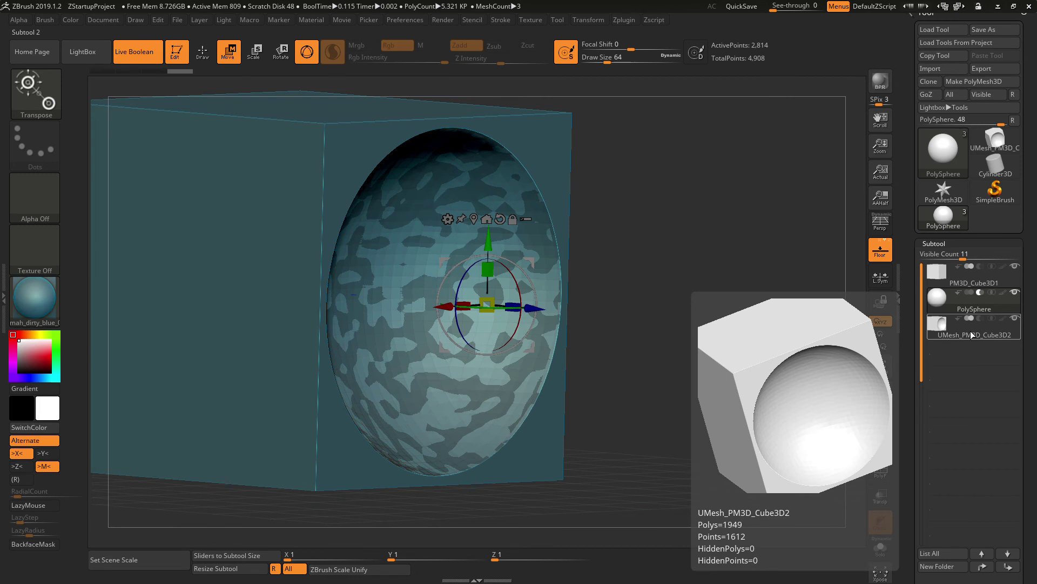
click(1003, 293)
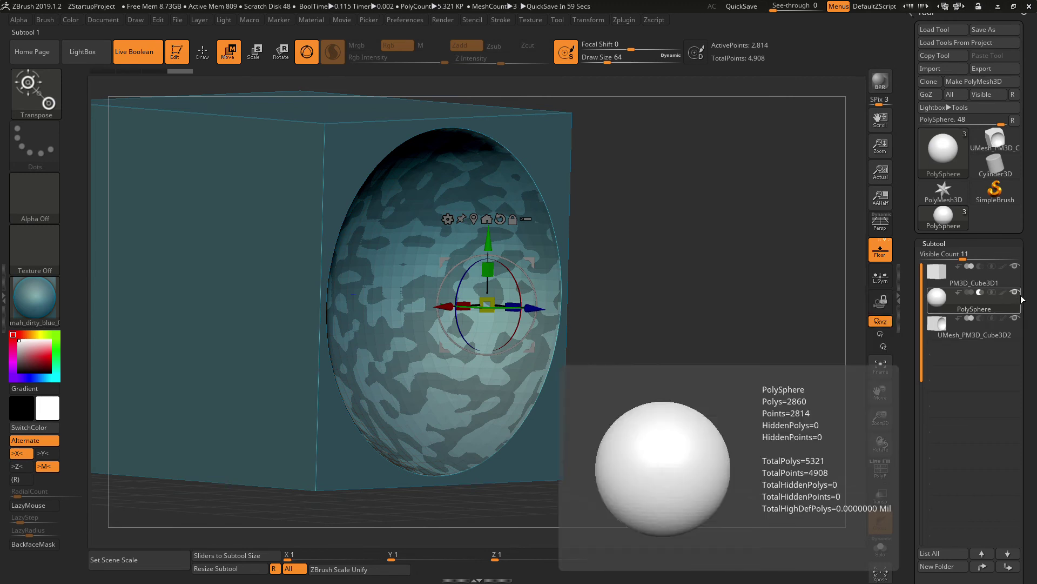
click(1016, 293)
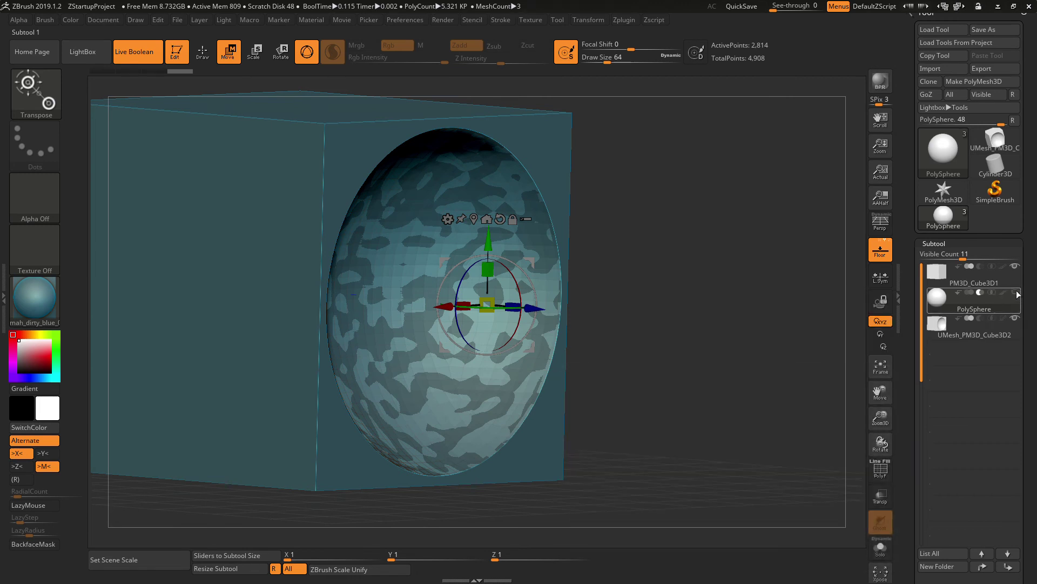
click(1015, 266)
- Select UMesh_PM3D_Cube3D2 and view its spherical hollow from several angles
drag(770, 355, 681, 327)
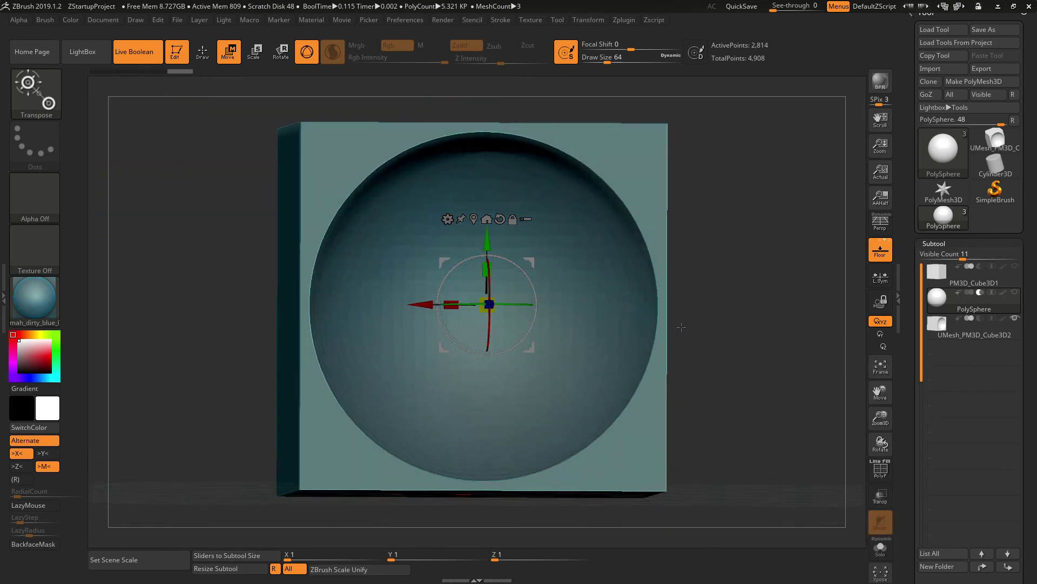
click(964, 329)
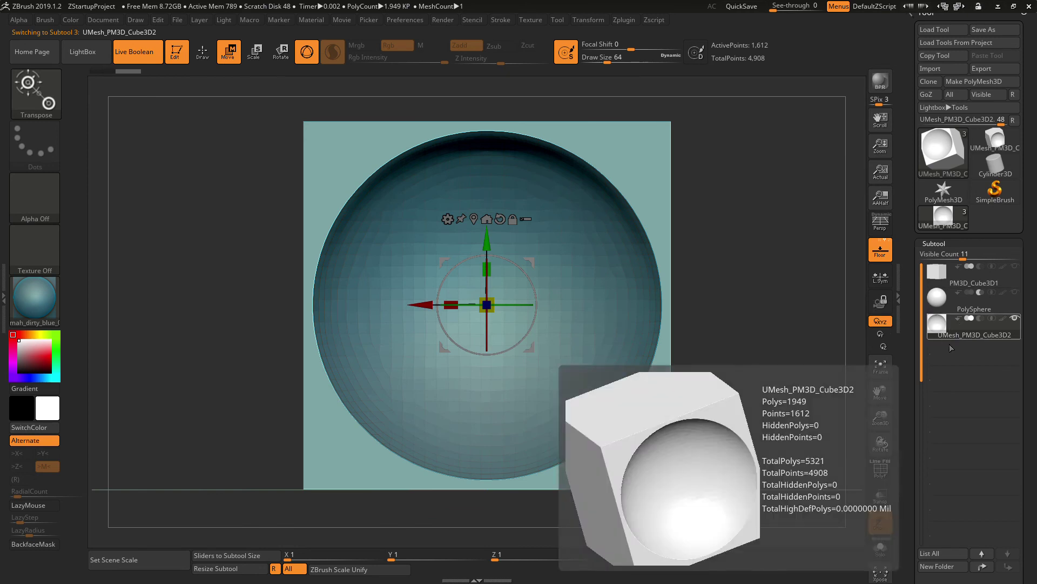
drag(717, 257, 800, 313)
drag(839, 347, 772, 352)
drag(433, 310, 490, 296)
mouse_move(797, 379)
mouse_down()
mouse_move(757, 375)
mouse_move(793, 371)
mouse_up()
drag(775, 324, 871, 339)
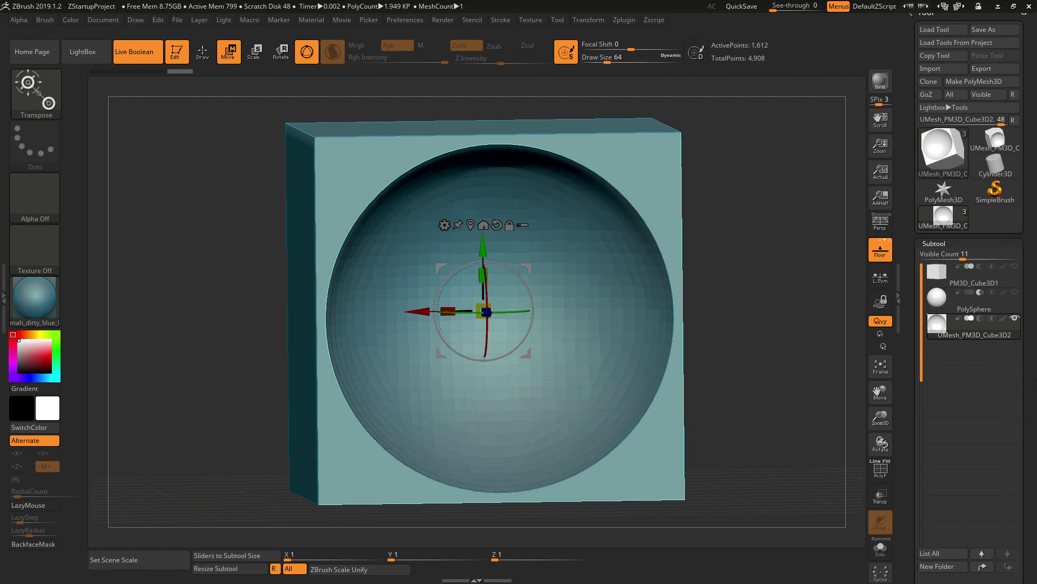
- Rename the UMesh_PM3D_Cube3D2 subtool to 'boolean 1' and select it
scroll(1028, 297, down, 5)
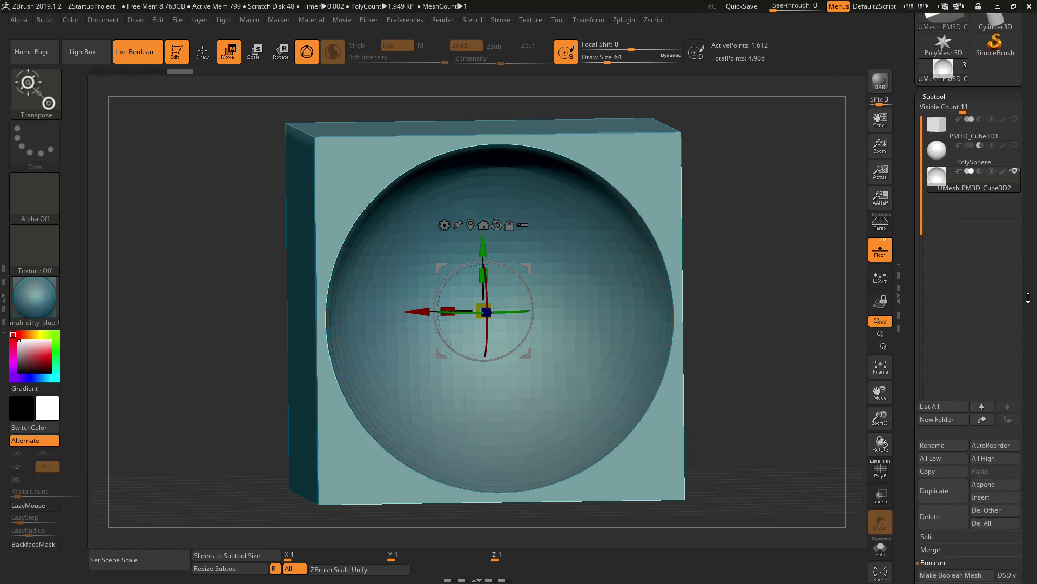
scroll(919, 285, up, 2)
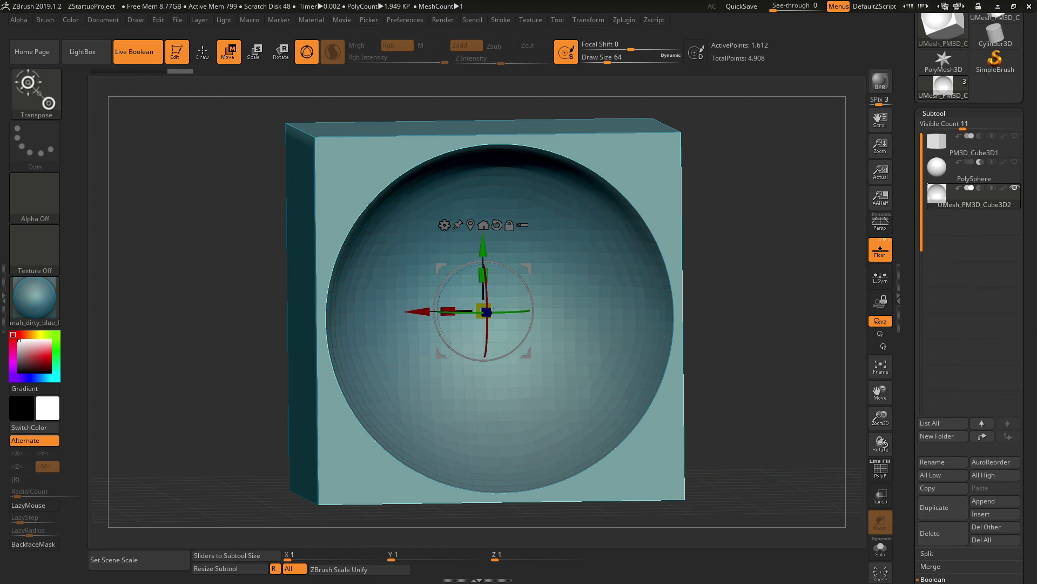
scroll(1032, 319, down, 2)
scroll(1036, 316, down, 1)
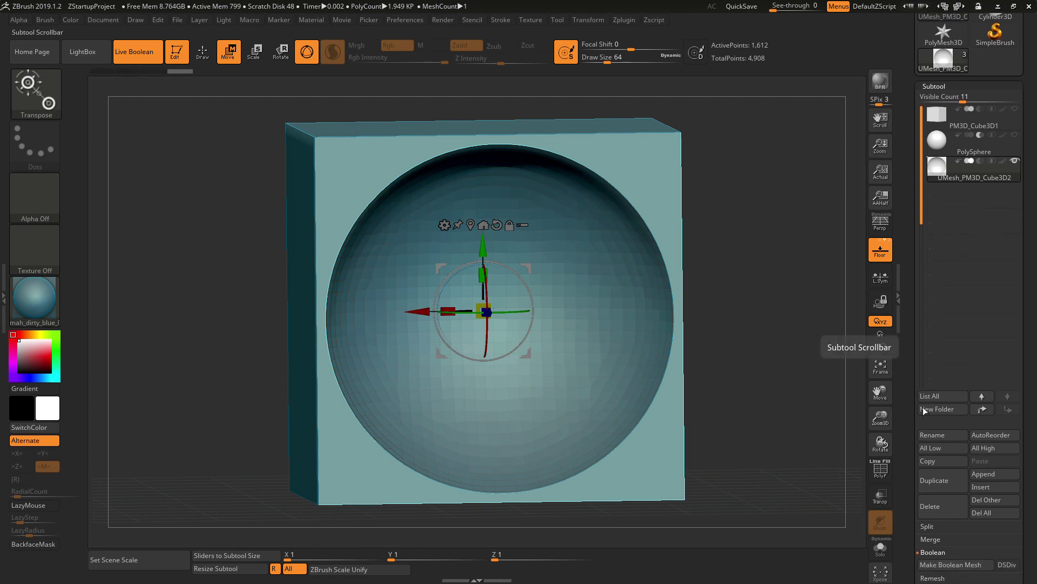
click(934, 435)
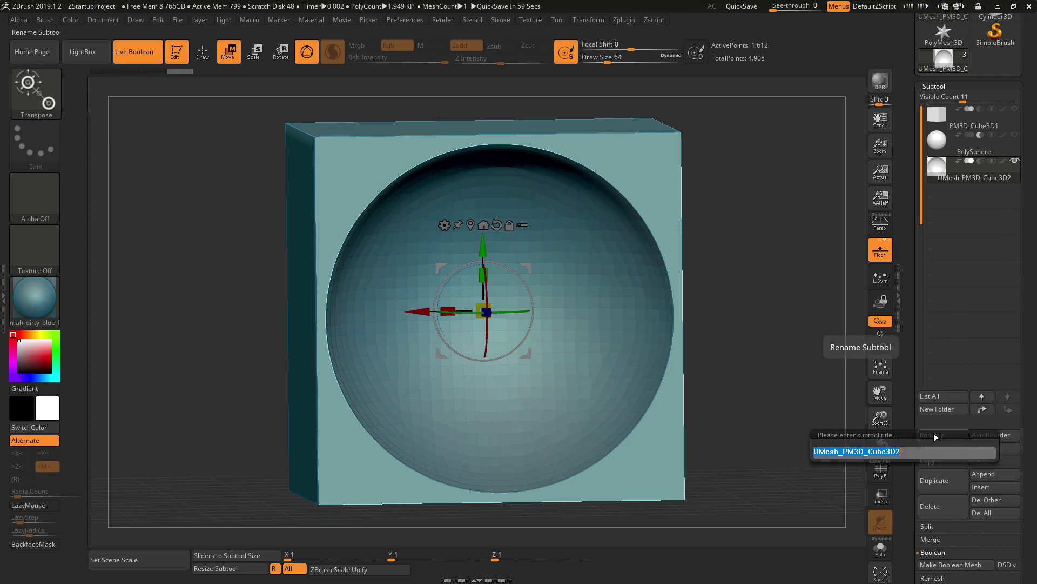
text(boolean 1)
key(Return)
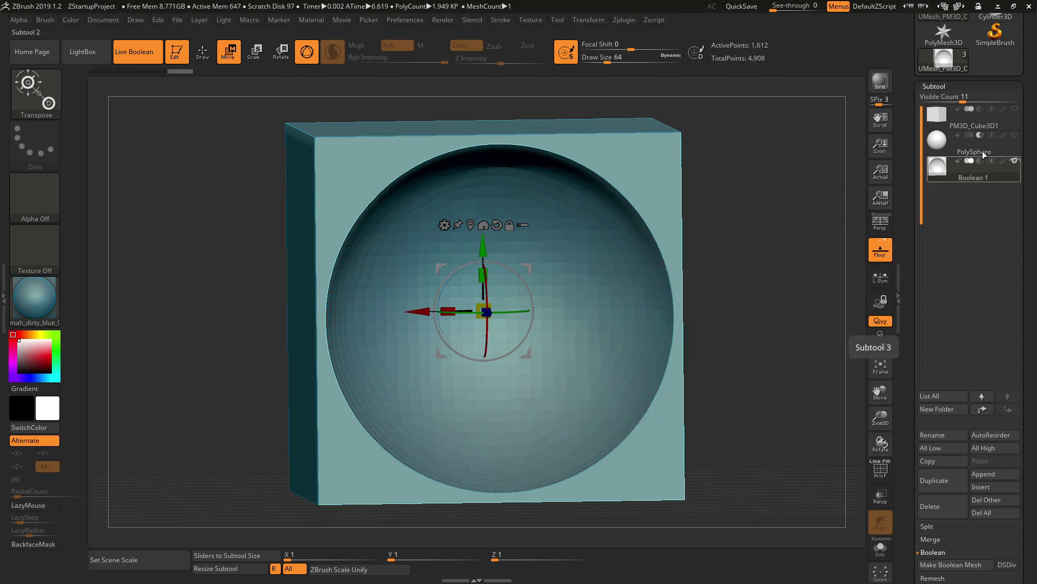
click(994, 174)
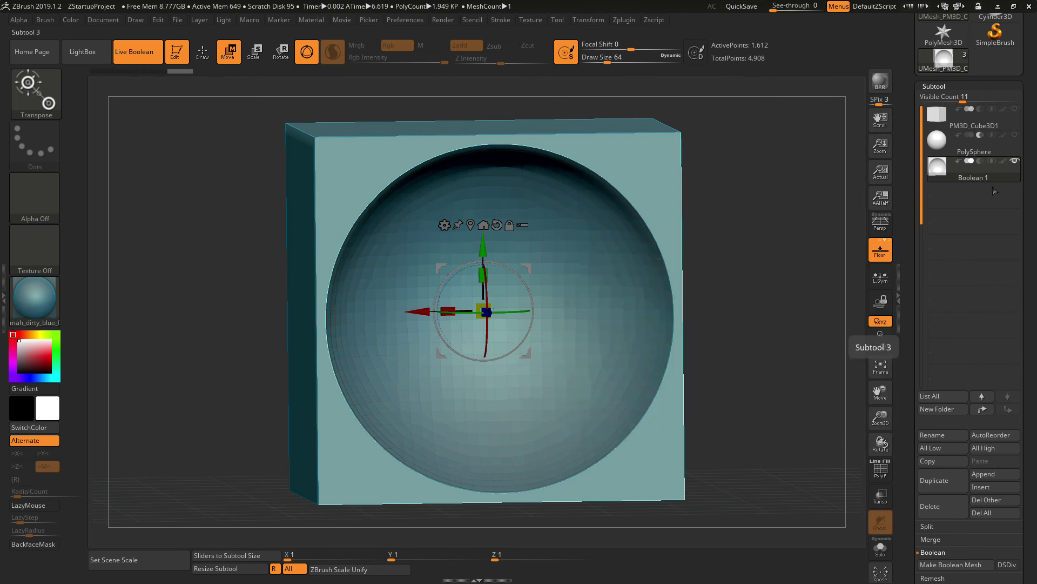